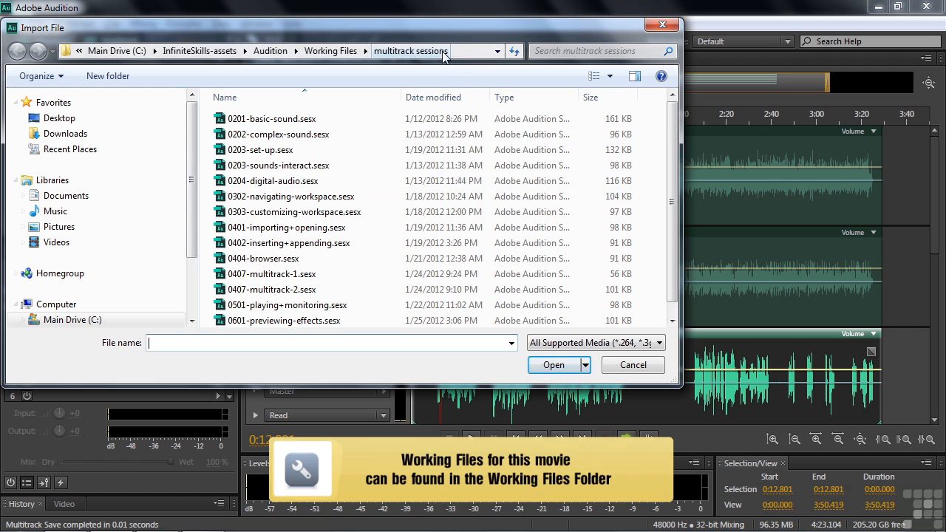
Step: Look through the session files in the multitrack sessions folder and dismiss the import dialog
drag(678, 186, 674, 207)
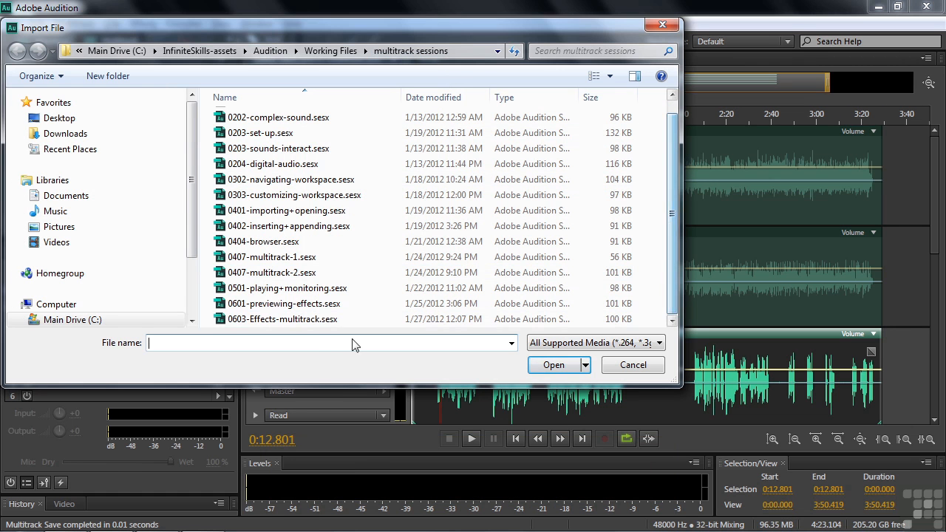
click(630, 370)
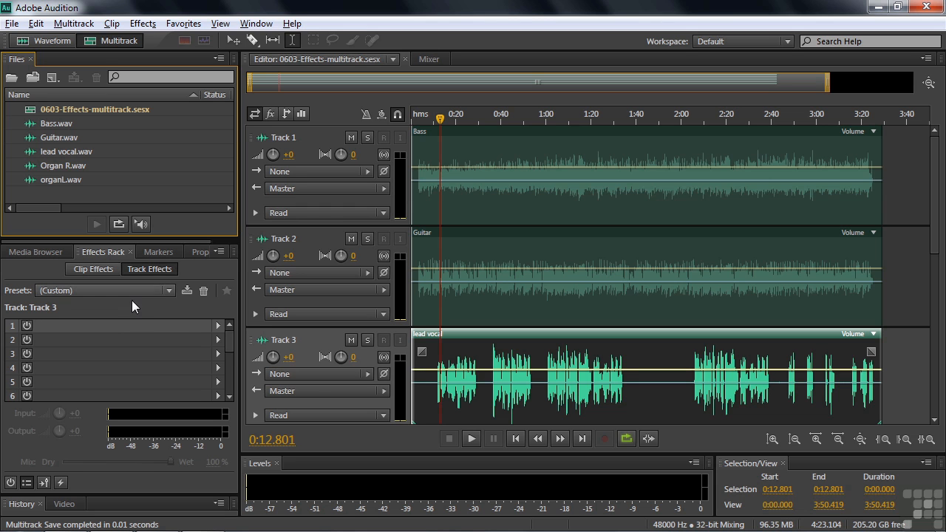
Step: Add Studio Reverb with its default preset to slot 1 of Track 3's effects rack and close its settings window
click(216, 326)
click(217, 329)
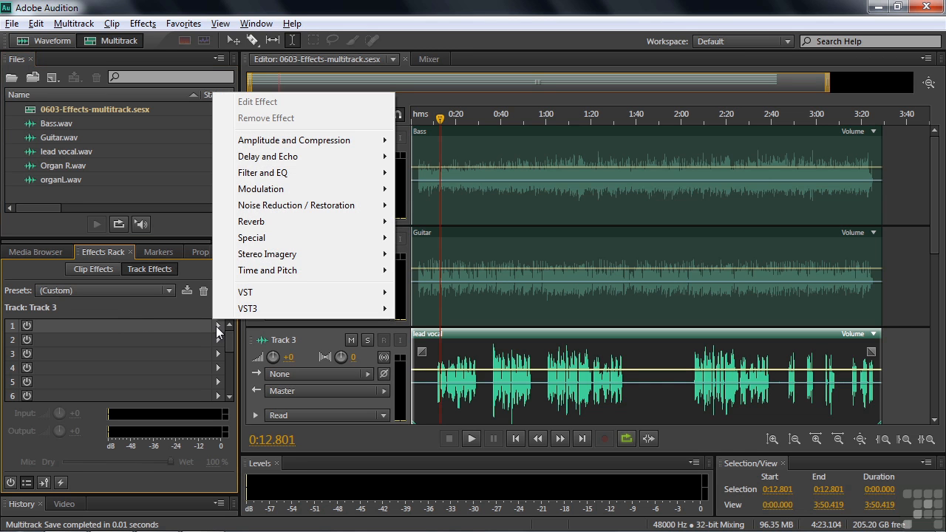
mouse_move(251, 223)
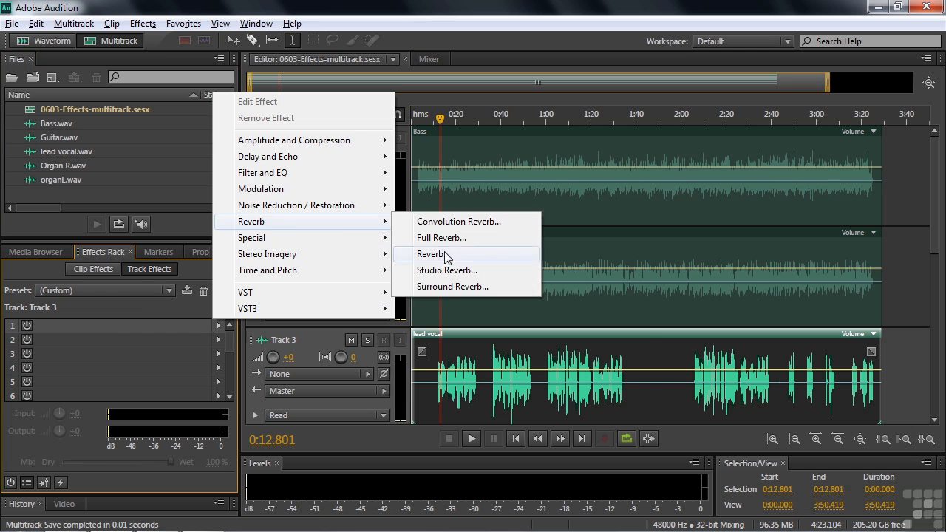
click(459, 274)
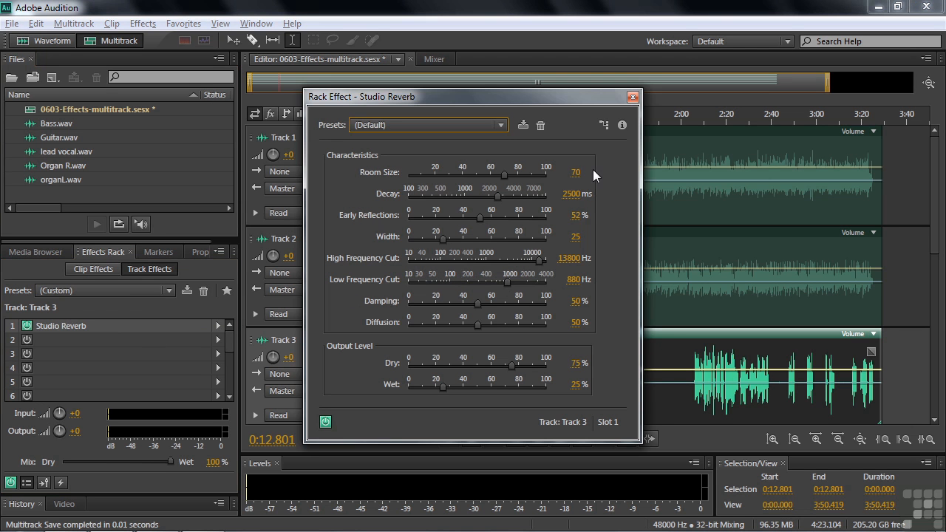
click(633, 97)
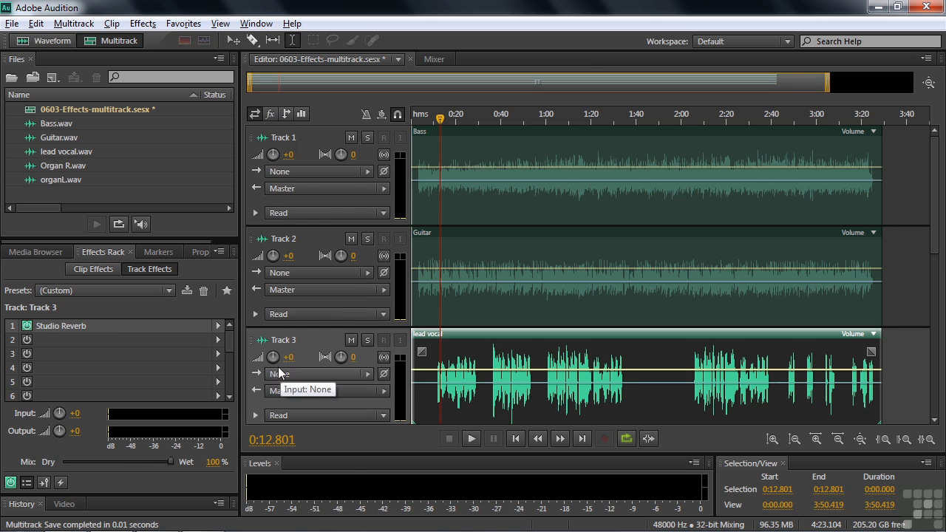
Step: Examine the tracks' effects slots in the multitrack editor and in the maximized Mixer, and return to the editor
click(271, 113)
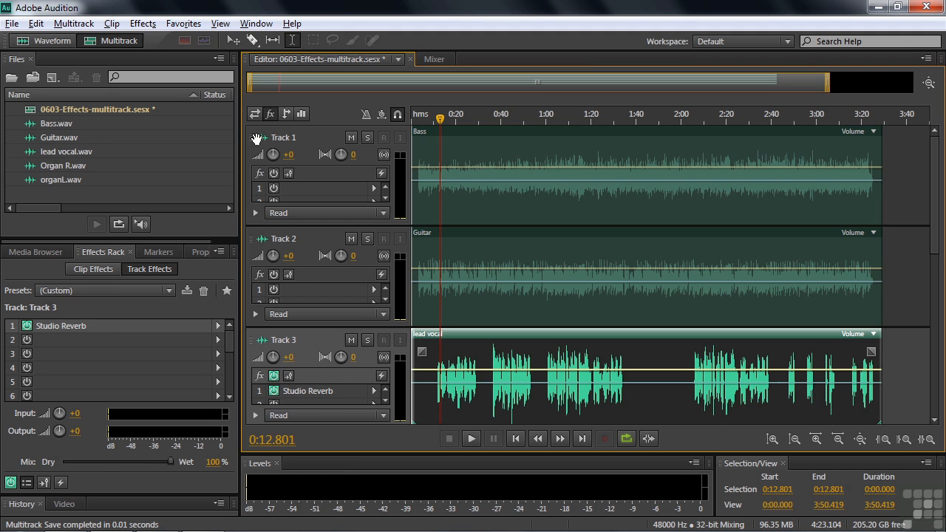
click(254, 113)
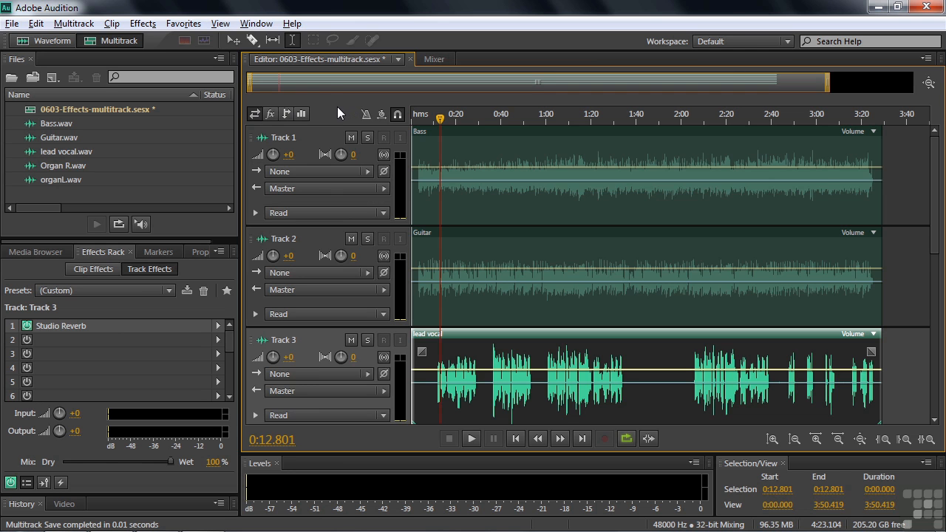
click(437, 59)
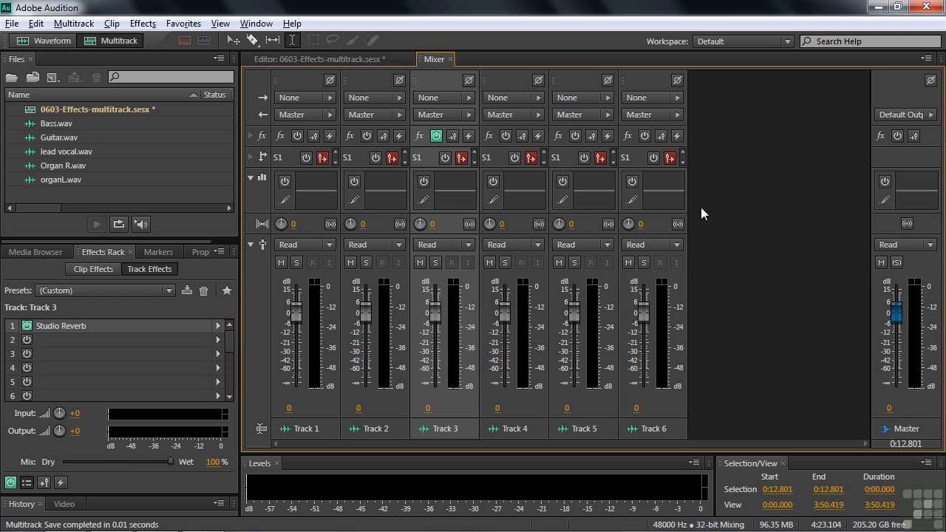
key(grave)
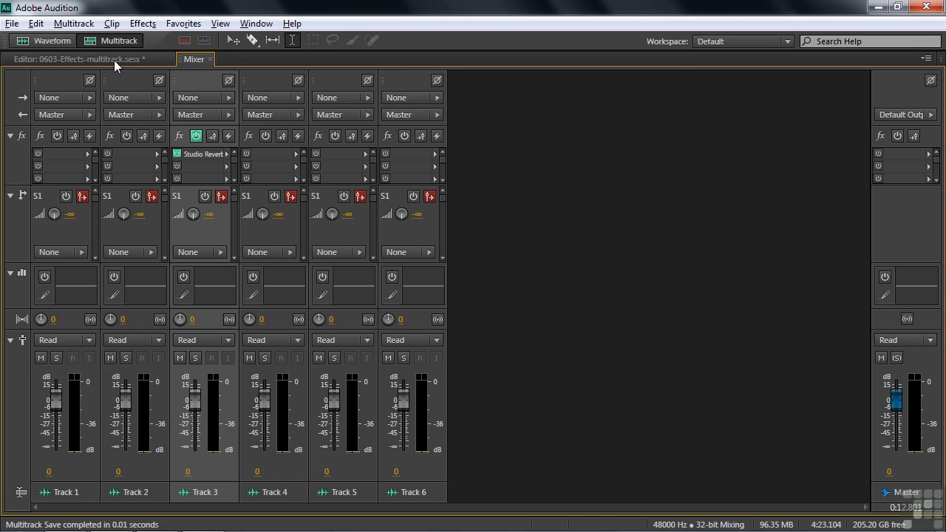
key(grave)
click(314, 60)
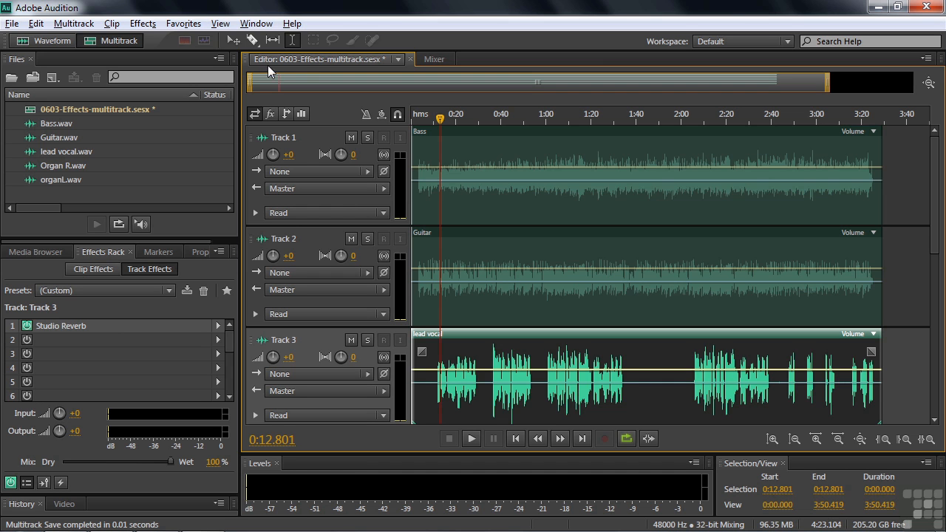
Step: Add Full Reverb as a second effect on Track 3, accept the performance alert and close its settings window
click(185, 24)
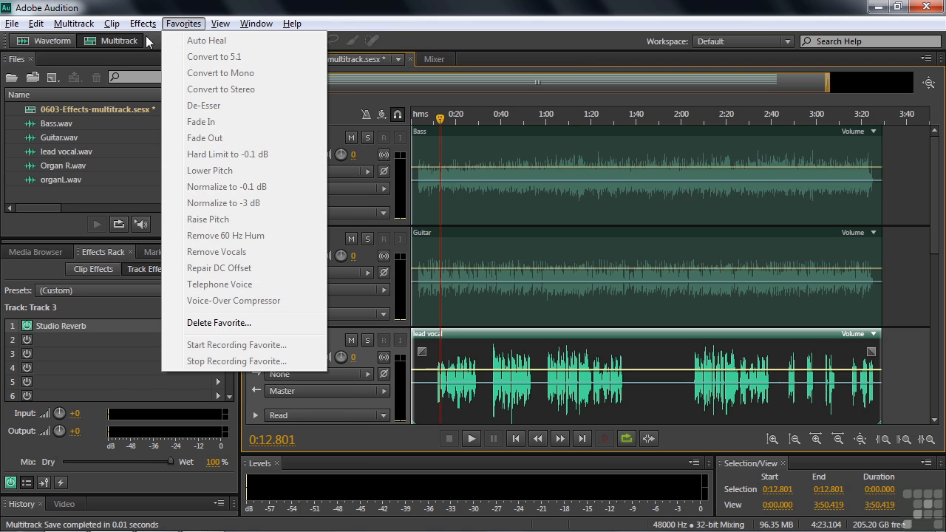
mouse_move(142, 23)
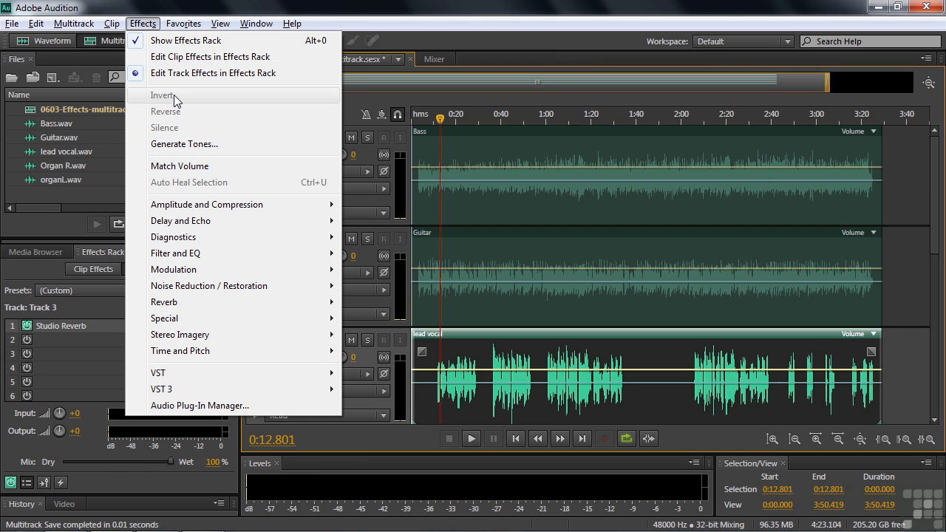
mouse_move(182, 208)
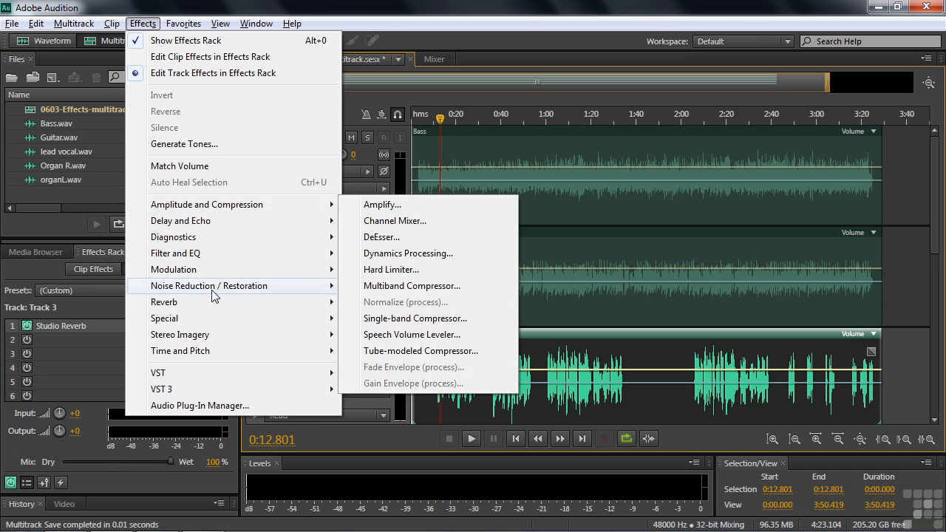
mouse_move(199, 303)
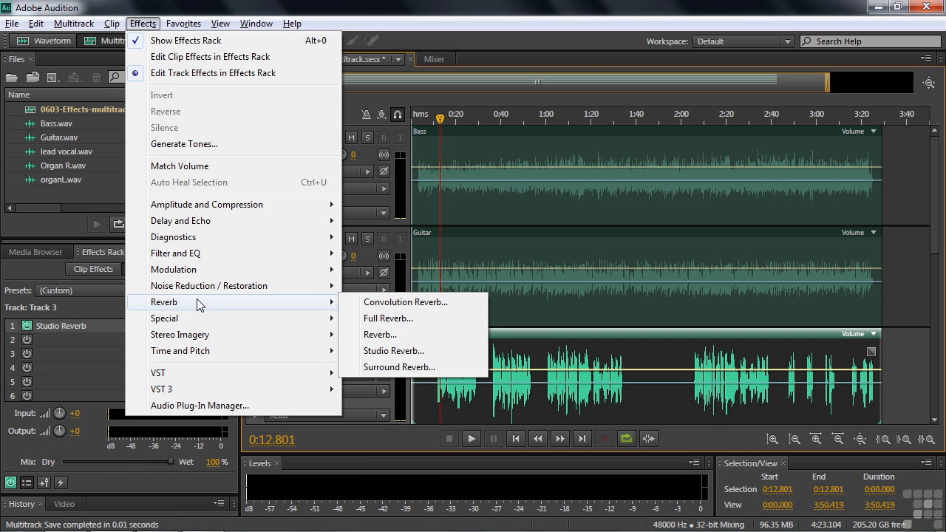
click(385, 319)
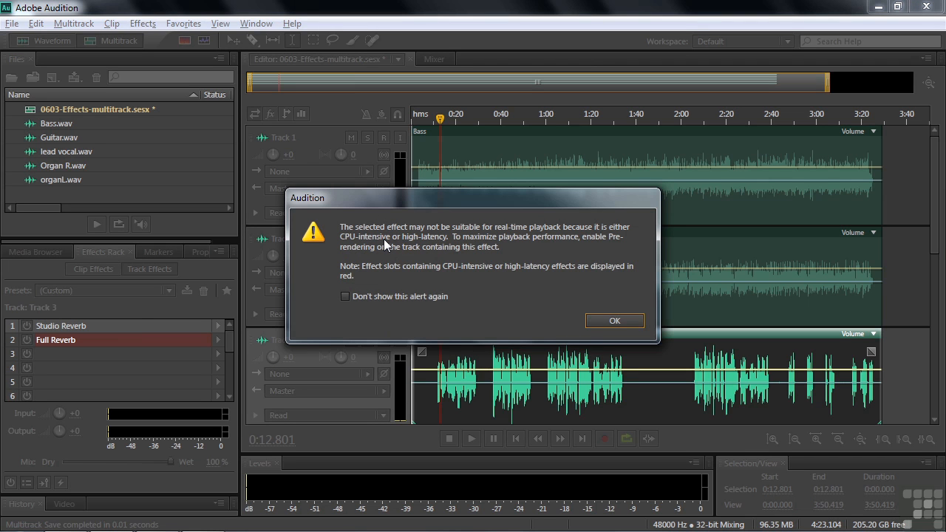
click(617, 321)
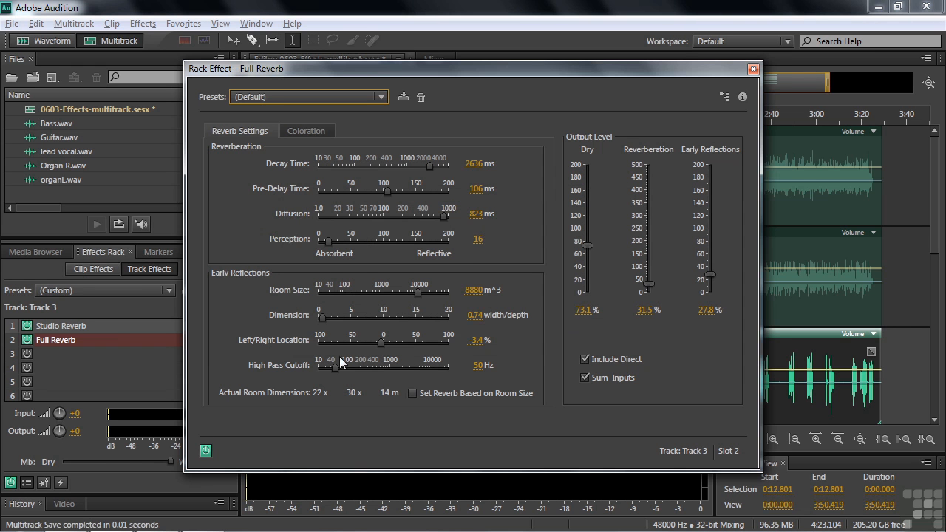
click(753, 69)
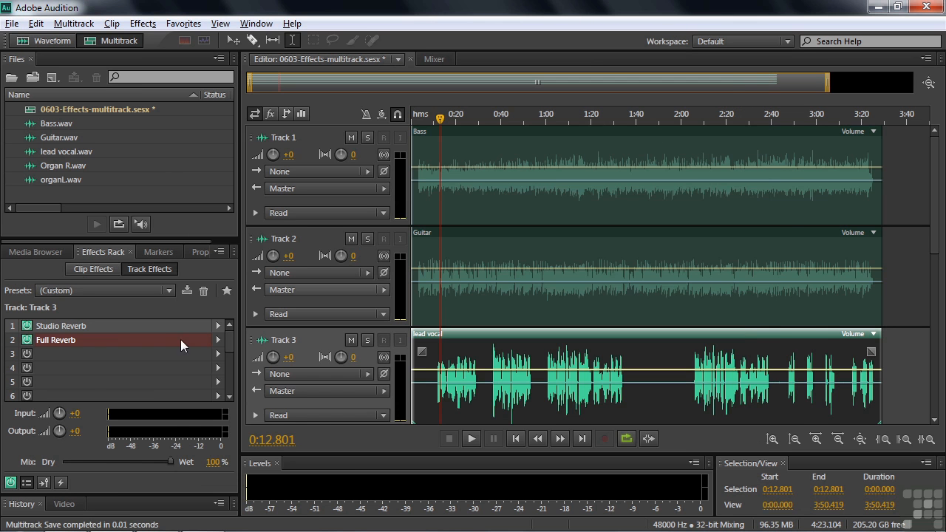
Step: Remove Full Reverb and Studio Reverb from Track 3's effects rack
click(82, 340)
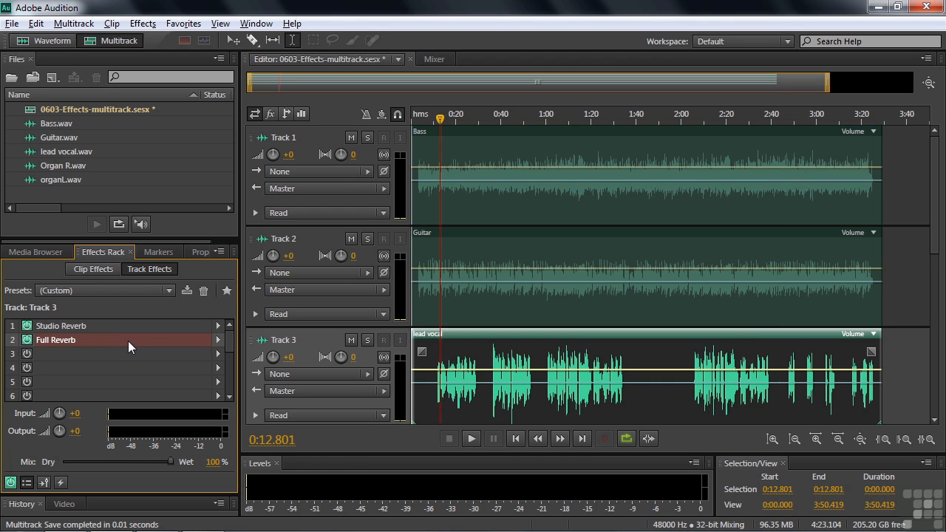
key(Delete)
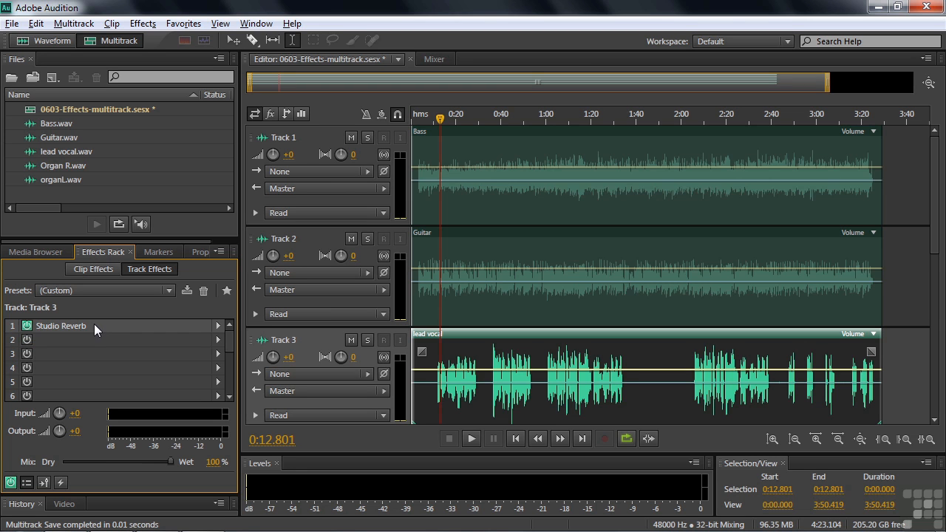
key(Delete)
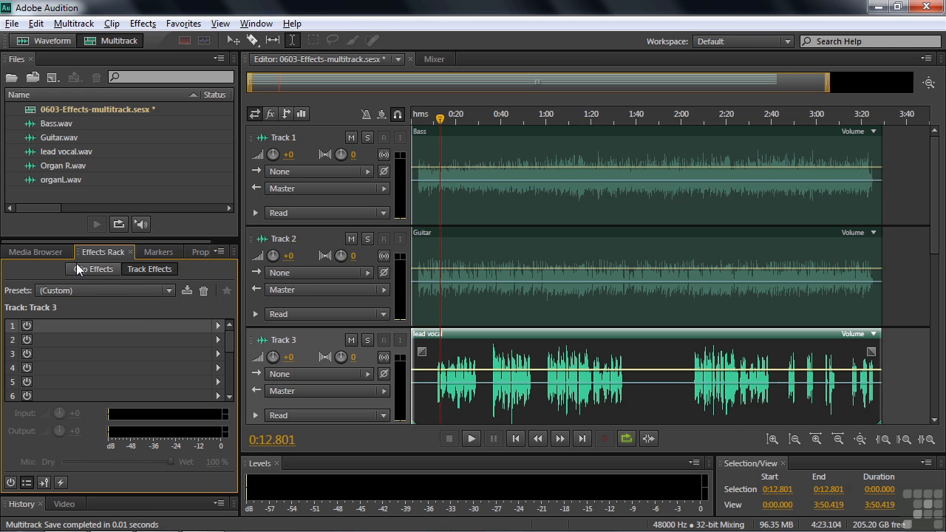
Step: Examine the lead vocal clip and its effects rack in the Waveform editor, and return to the multitrack session
click(53, 41)
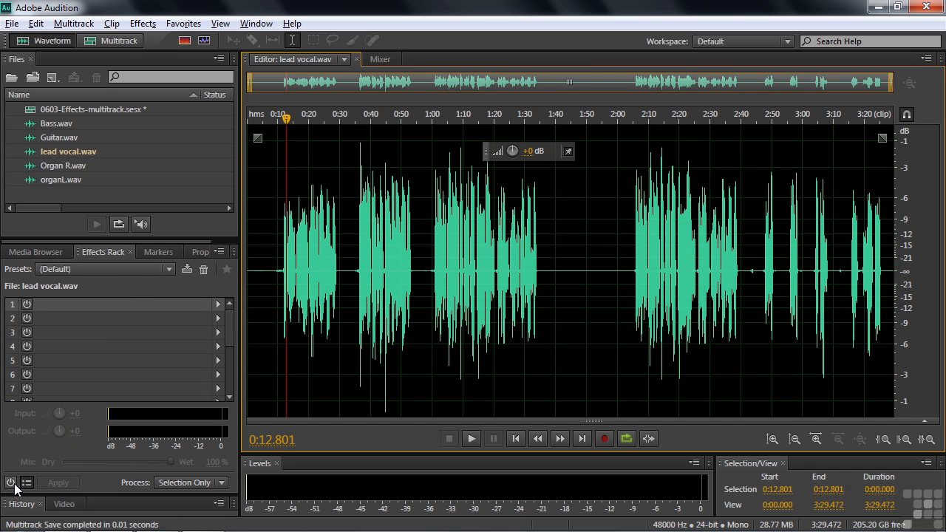
click(91, 42)
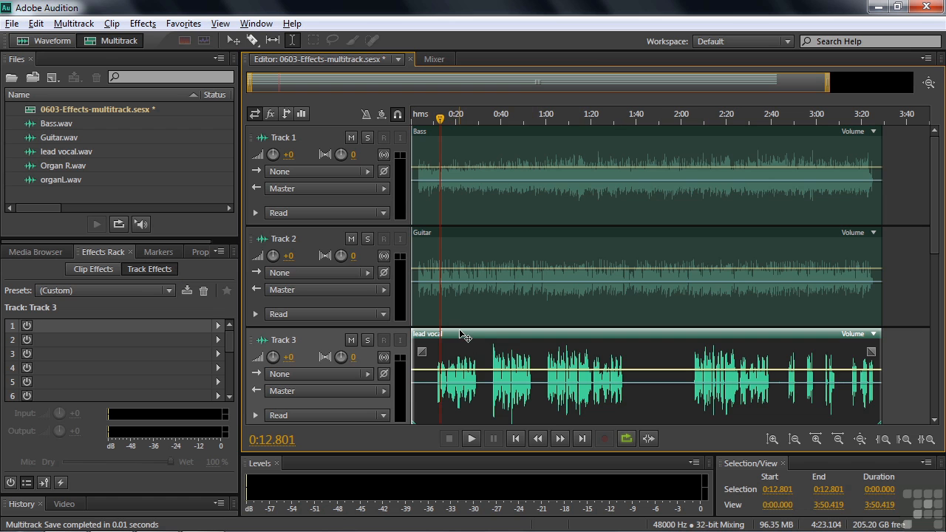
Step: Insert Studio Reverb from the rack's slot 1 on Track 3, close its settings, and delete the effect again
click(217, 325)
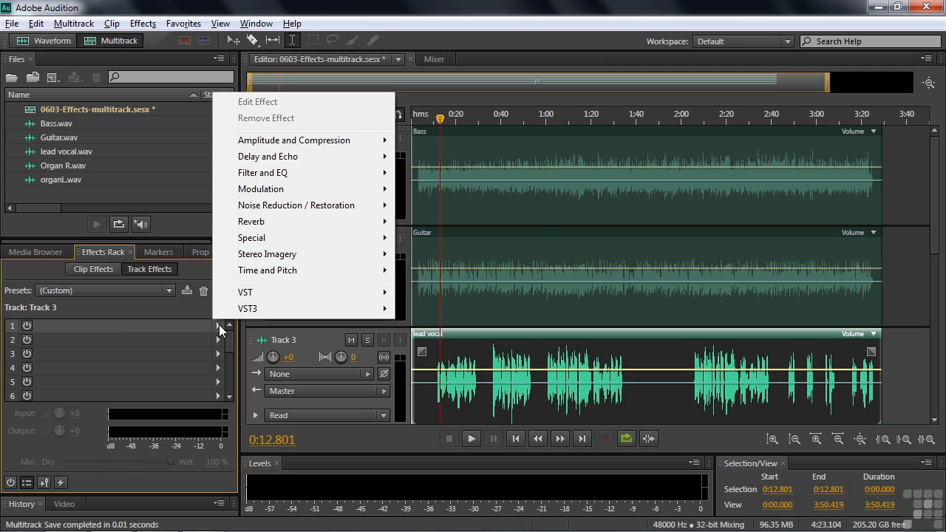
mouse_move(273, 221)
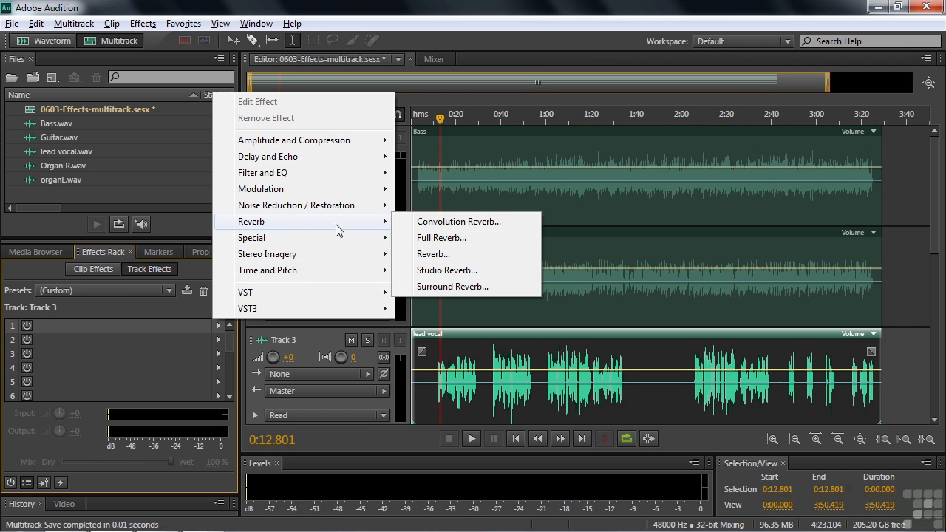
click(443, 271)
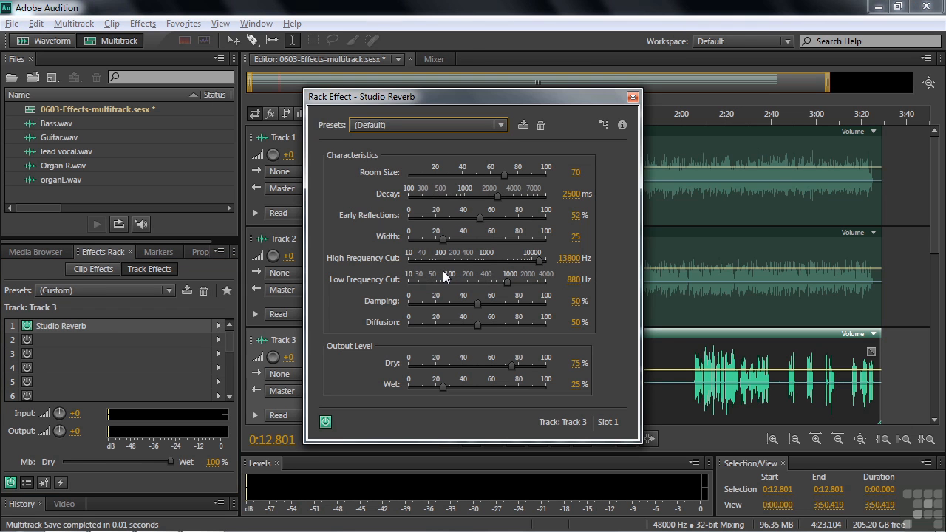
click(633, 98)
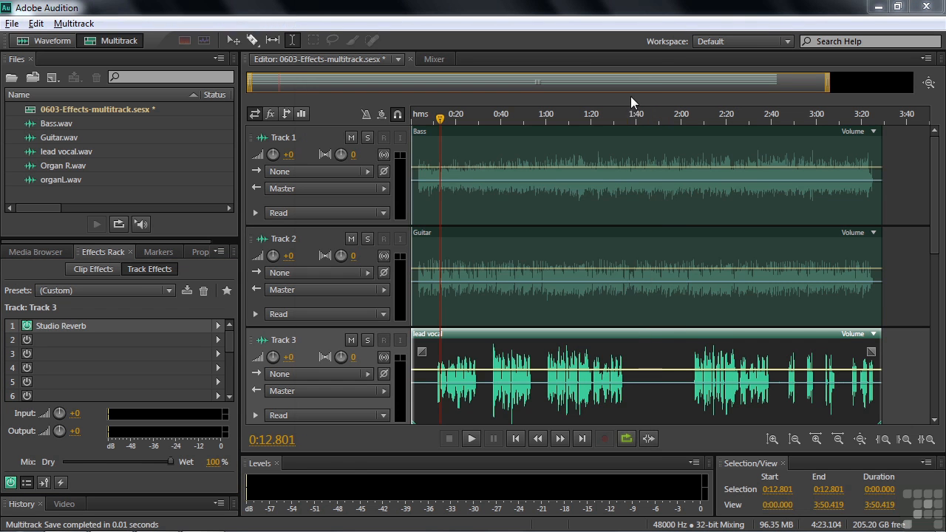
click(62, 325)
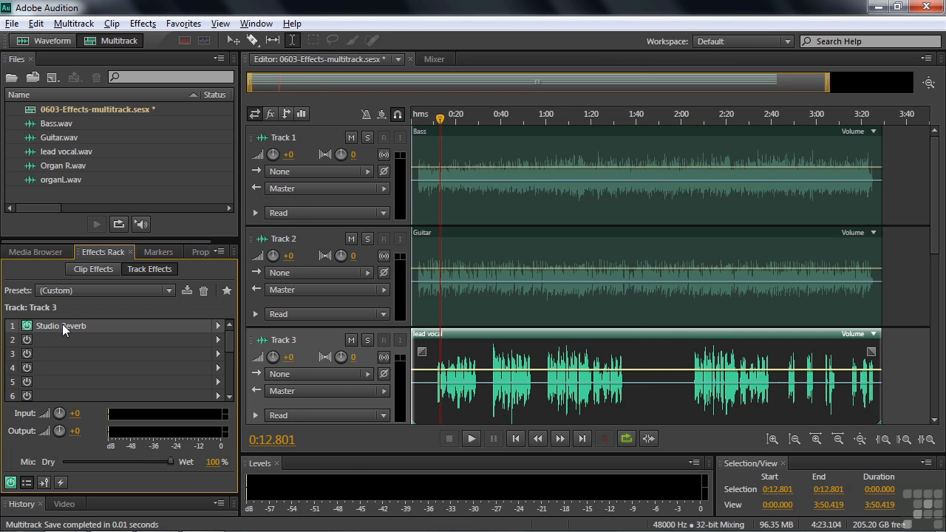
key(Delete)
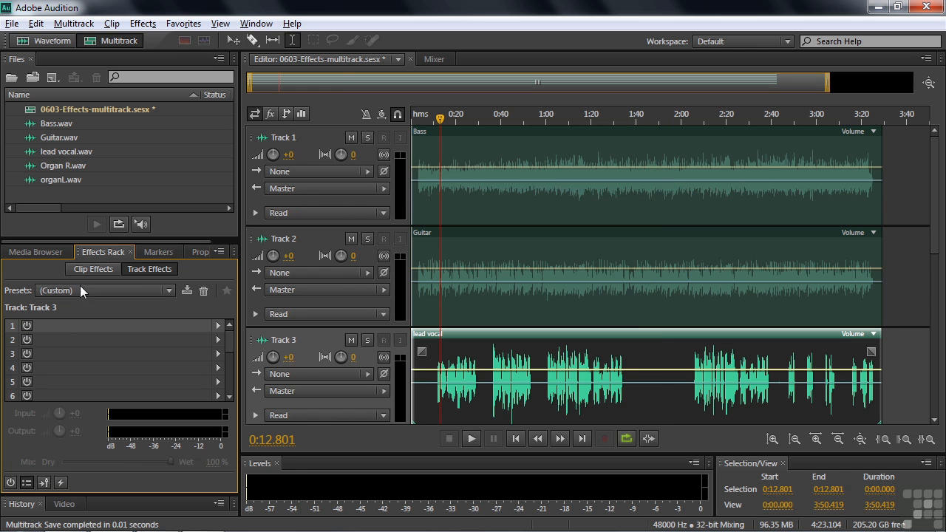
Step: Apply Studio Reverb to Track 3 and move its settings window clear of the track controls
click(143, 23)
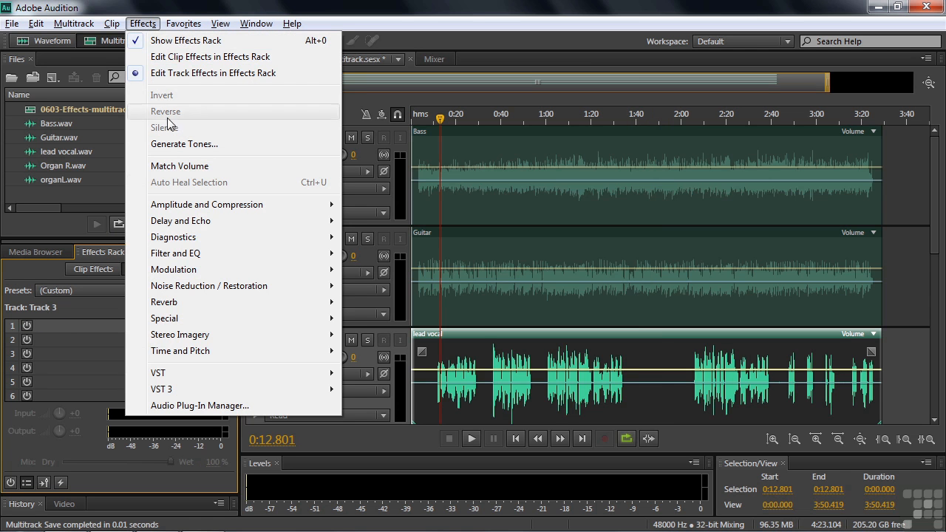
mouse_move(191, 304)
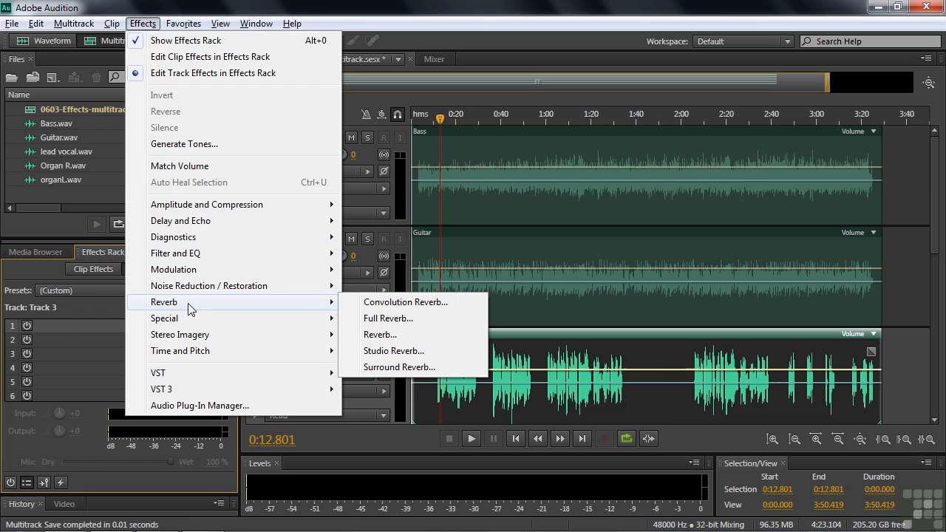
click(393, 351)
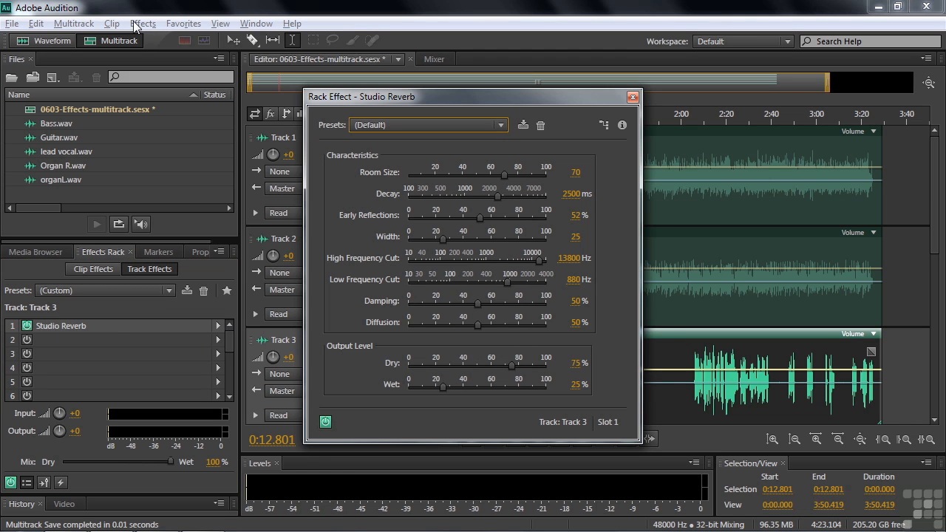
drag(470, 105, 715, 92)
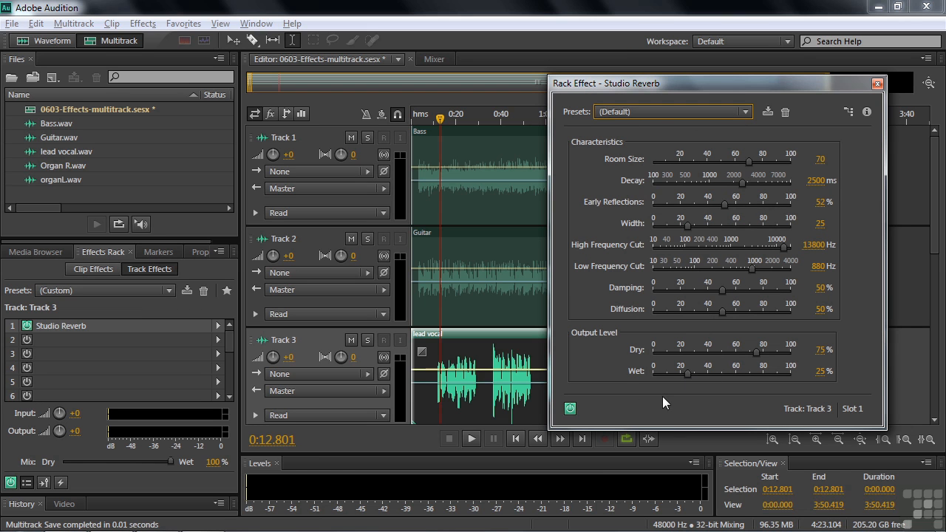
Step: Preview the session while adjusting the Studio Reverb output levels, setting Dry to 61.6% and Wet to 46.4%
key(space)
drag(687, 373, 735, 352)
key(space)
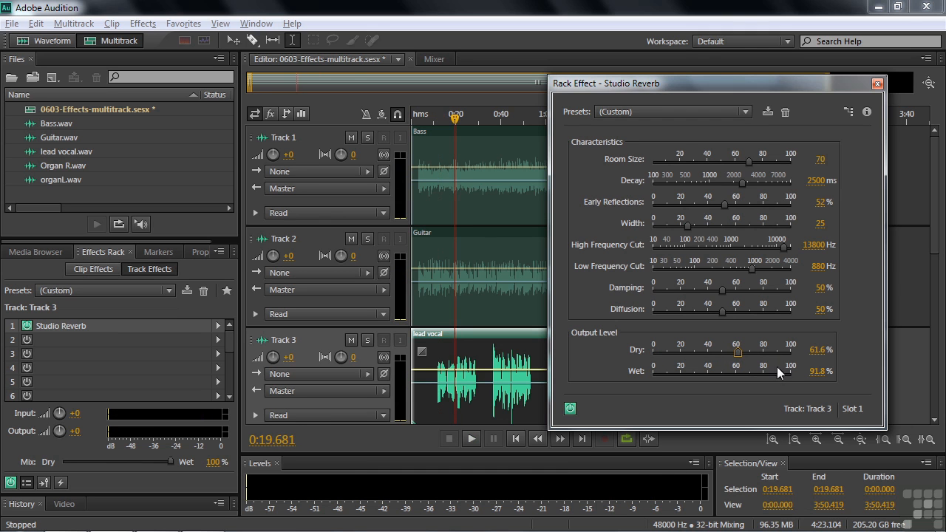
drag(781, 373, 718, 376)
Step: Load the Vocal Reverb (large) preset and preview it while setting the output levels to Wet 84.2% and Dry 35%
click(746, 112)
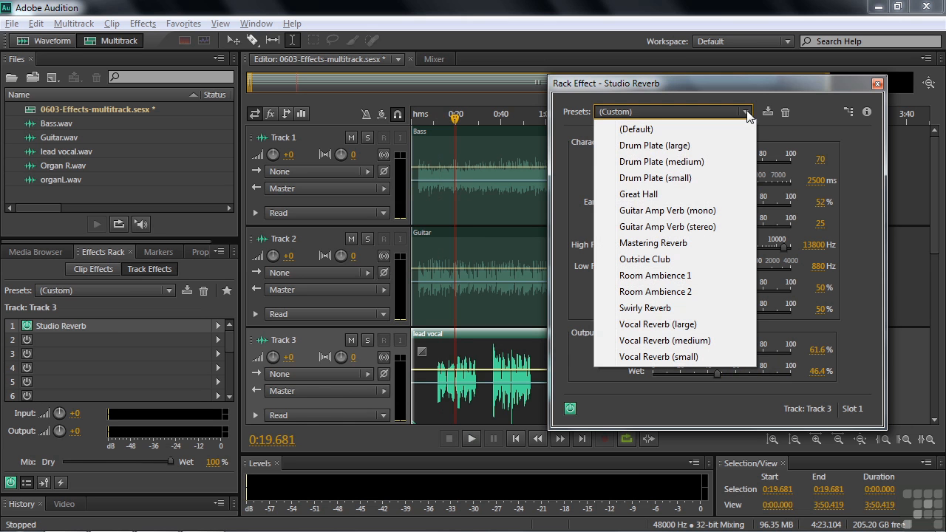
click(632, 325)
key(space)
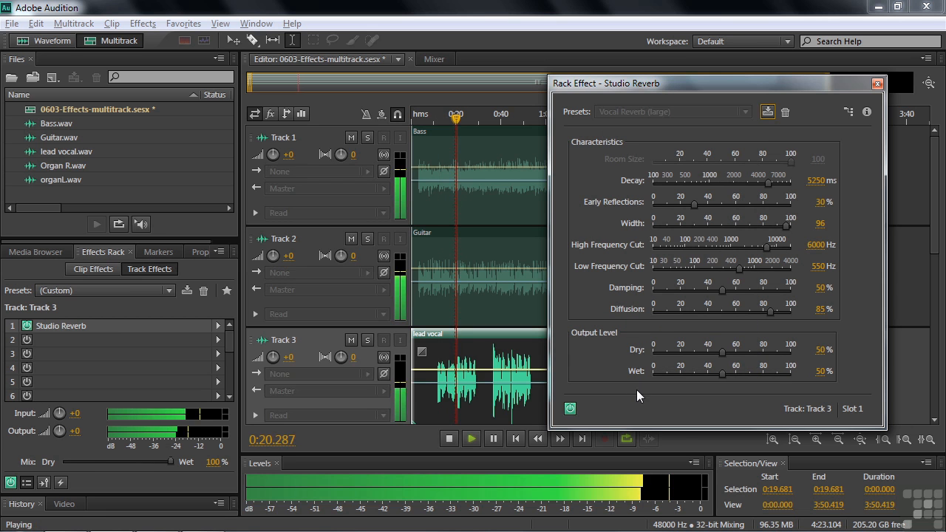
drag(722, 373, 769, 378)
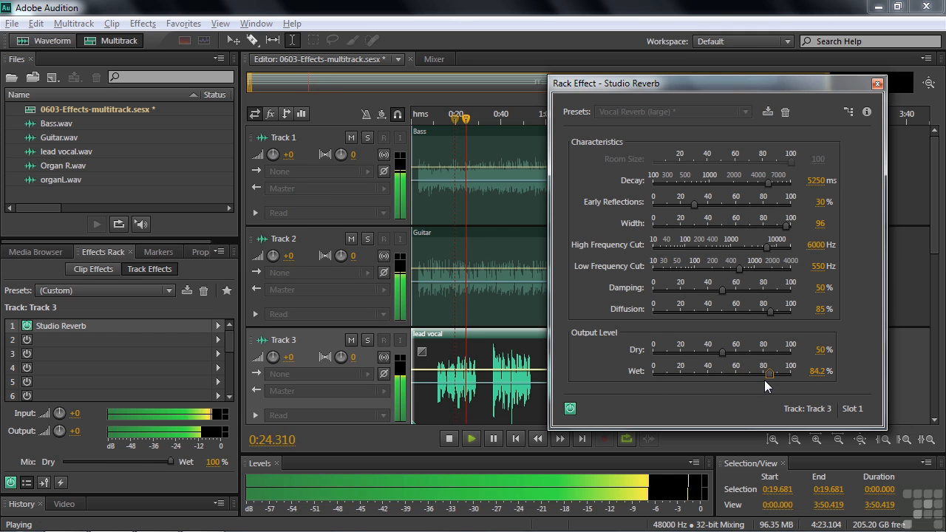
drag(731, 351, 706, 350)
key(space)
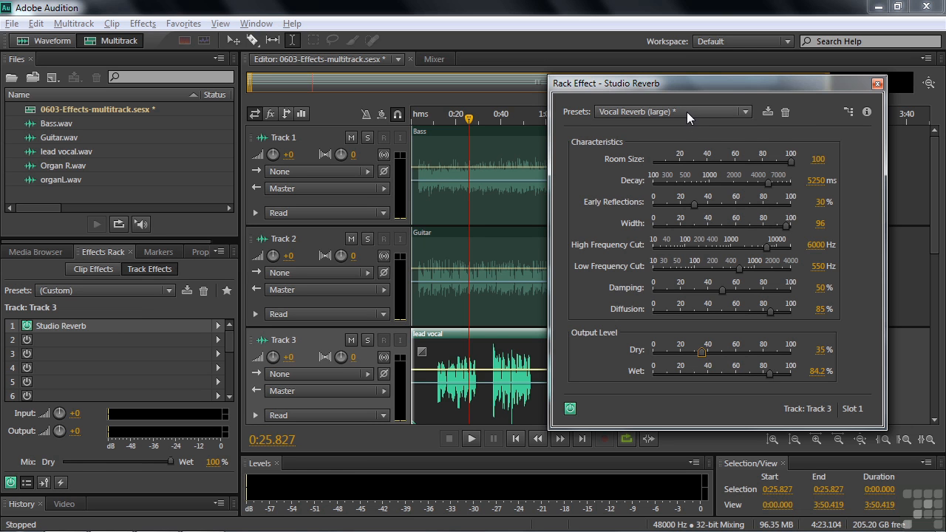
Step: Examine the option for saving the modified reverb preset, then close, reopen and close the Studio Reverb settings
click(769, 111)
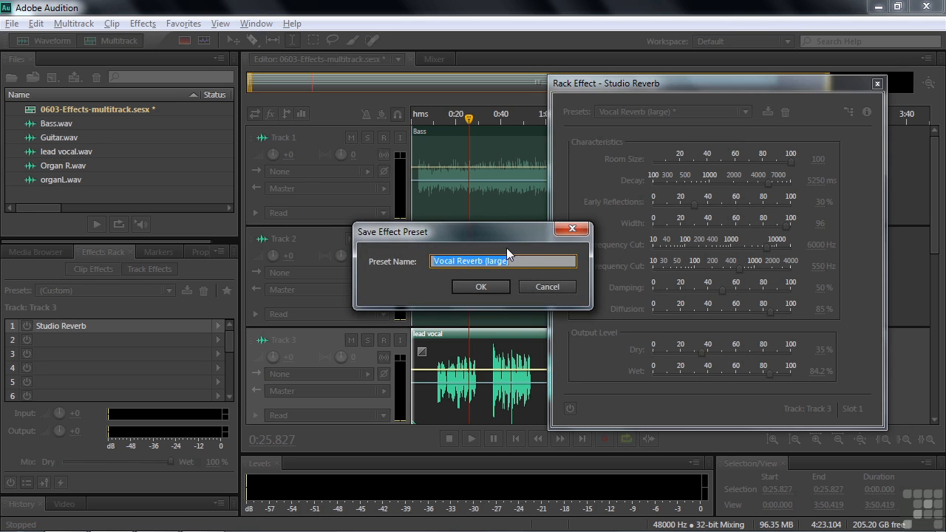
click(547, 287)
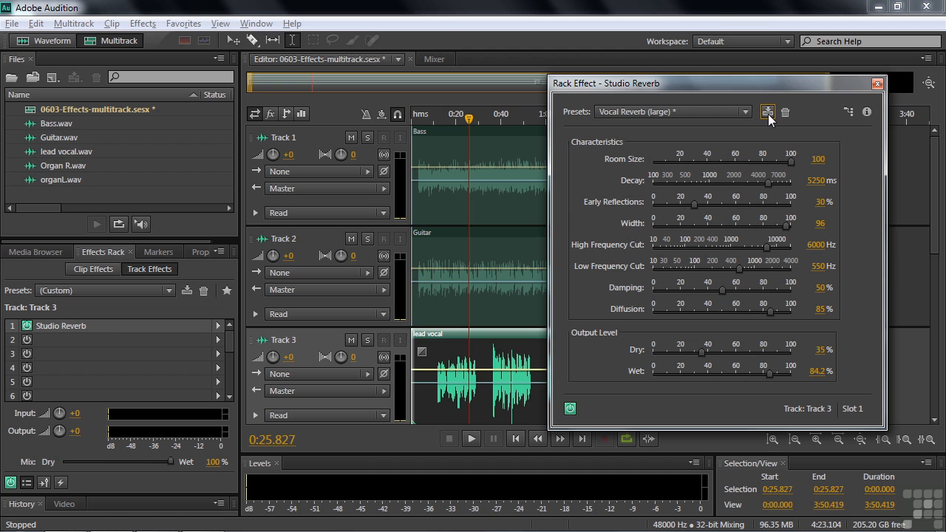
click(877, 83)
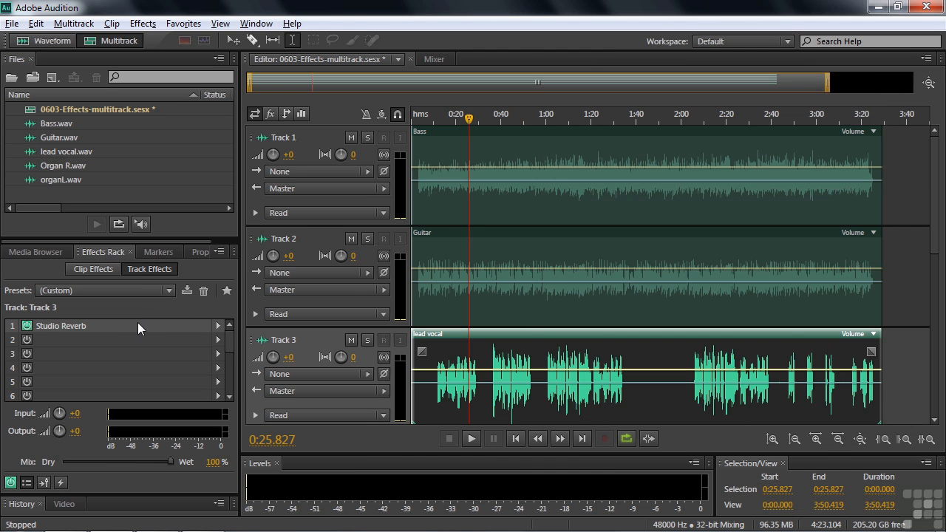
double_click(50, 325)
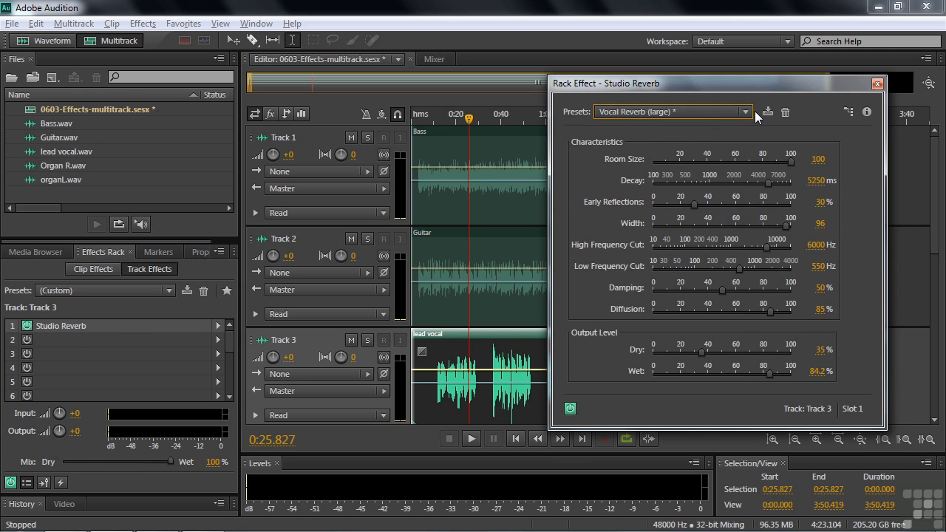
click(878, 83)
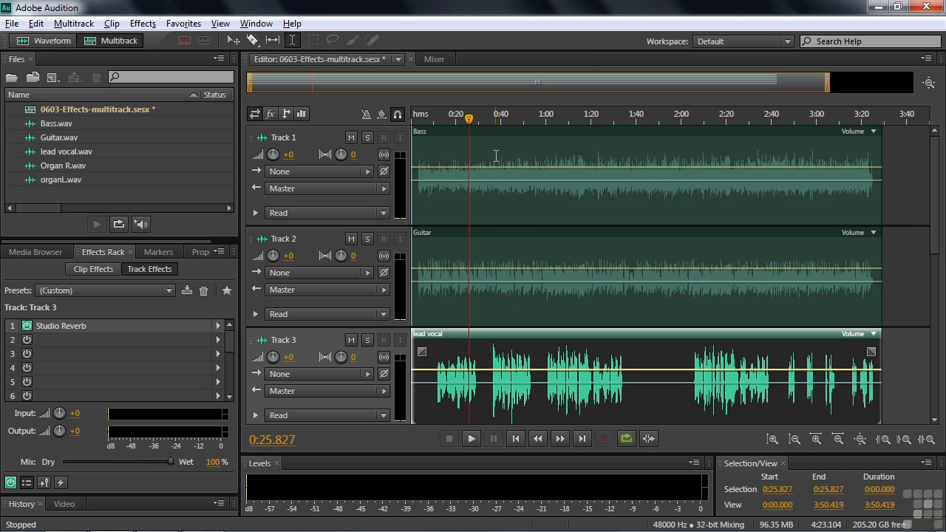
Step: Move the playhead to 0:14.920, insert Distortion in slot 1 of the lead vocal clip's effects, and reposition its settings window
drag(469, 121, 444, 127)
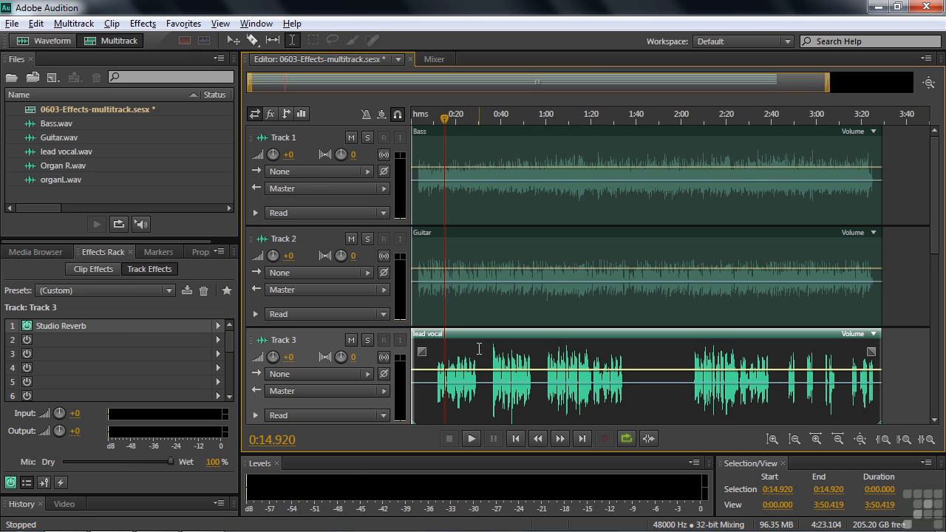
click(95, 267)
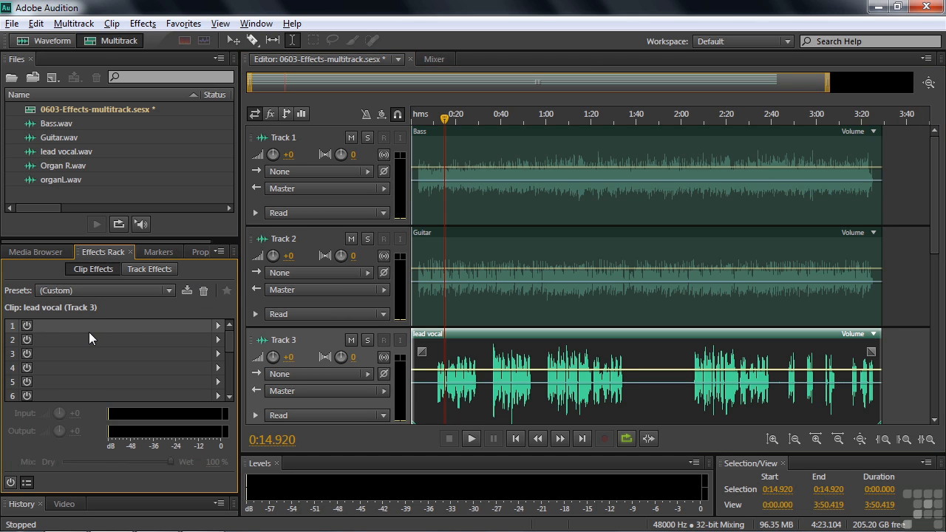
click(218, 326)
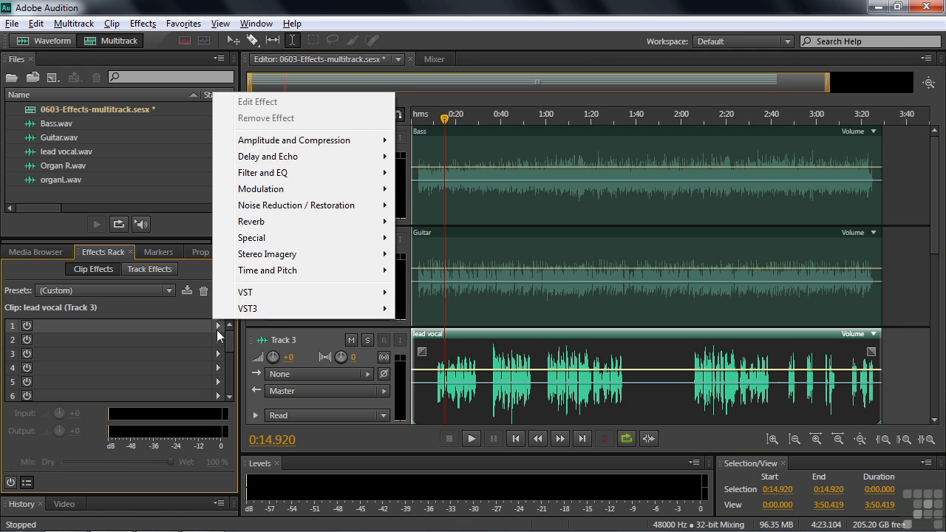
mouse_move(262, 245)
click(442, 237)
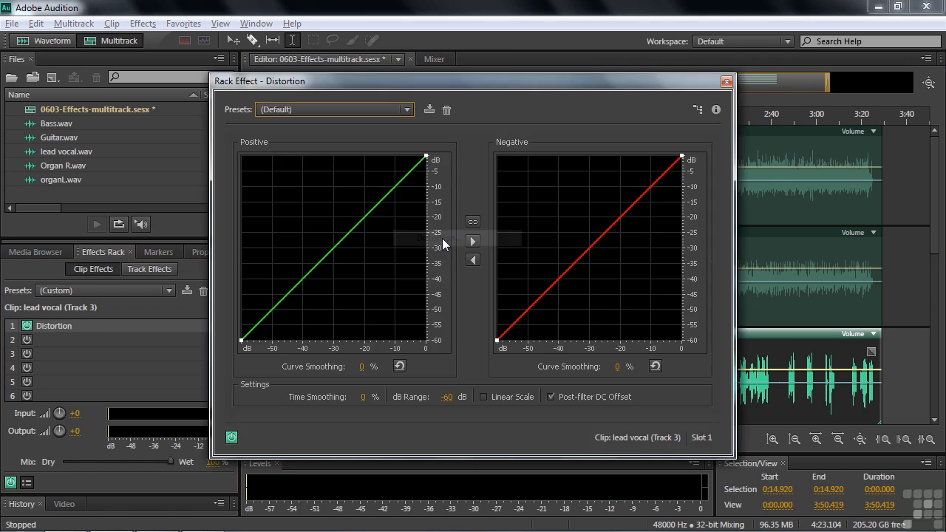
drag(496, 74, 638, 54)
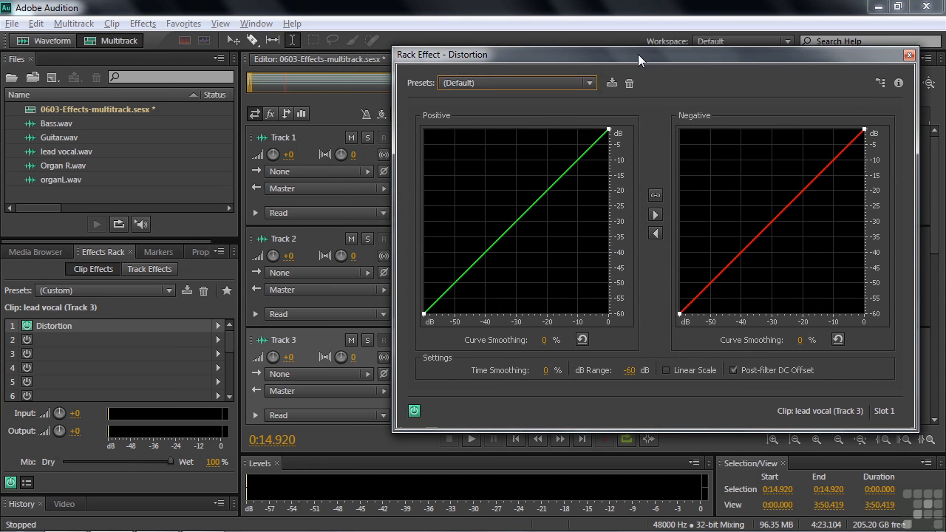
drag(564, 55, 534, 56)
Step: Preview the Distortion while bending the positive curve up to about -23 dB and the negative curve down to about -52 dB
key(space)
drag(443, 226, 407, 205)
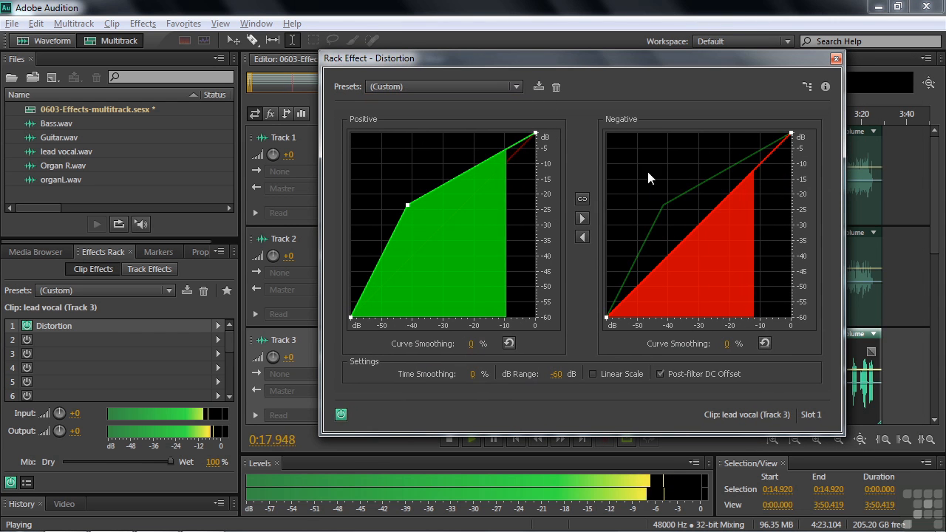
drag(697, 231, 735, 292)
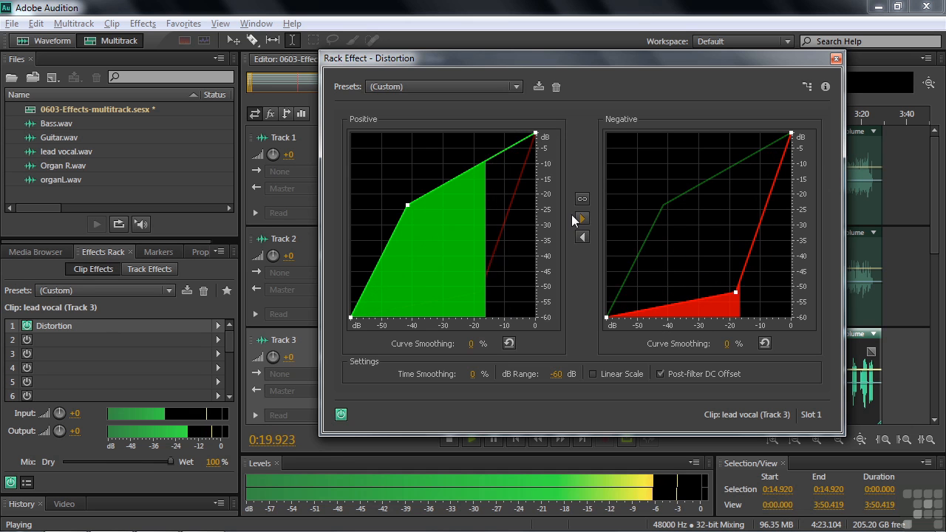
key(space)
Step: Load the Snakeskin preset for the Distortion effect and preview the session with it
click(507, 86)
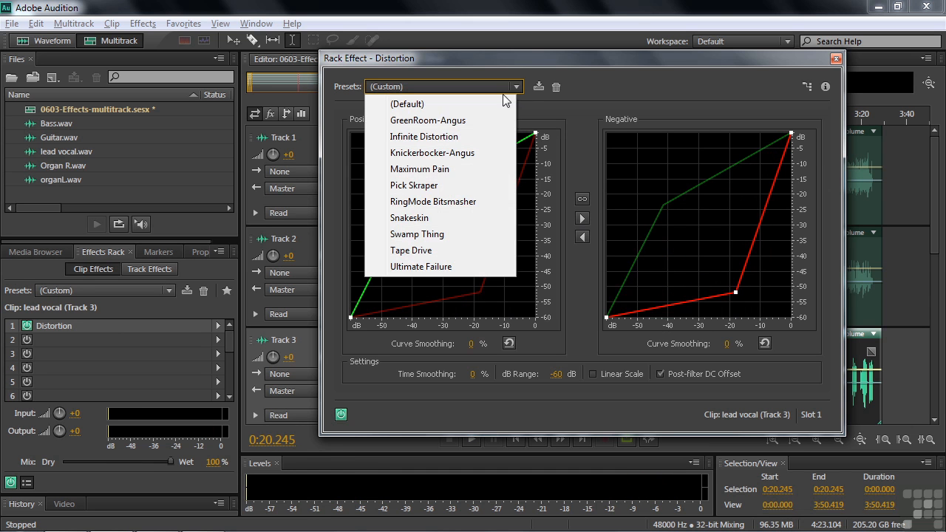
click(414, 218)
key(space)
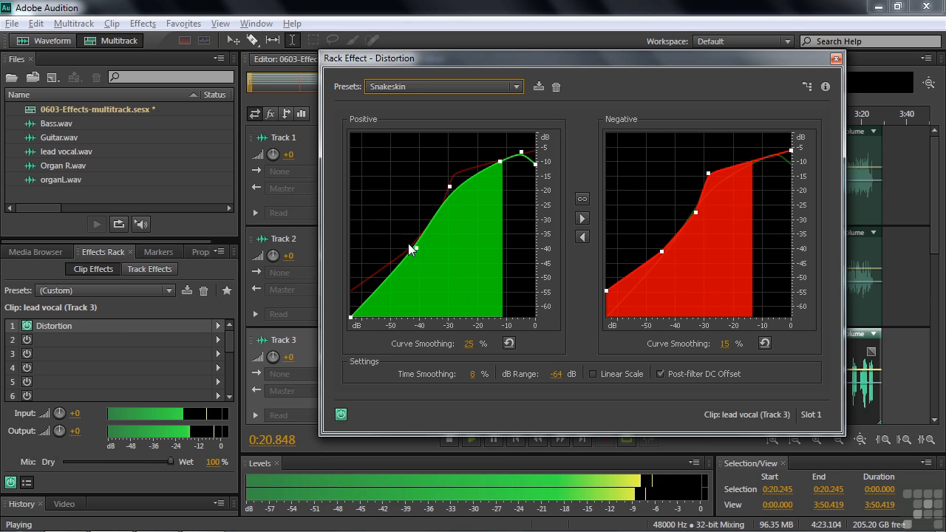
key(space)
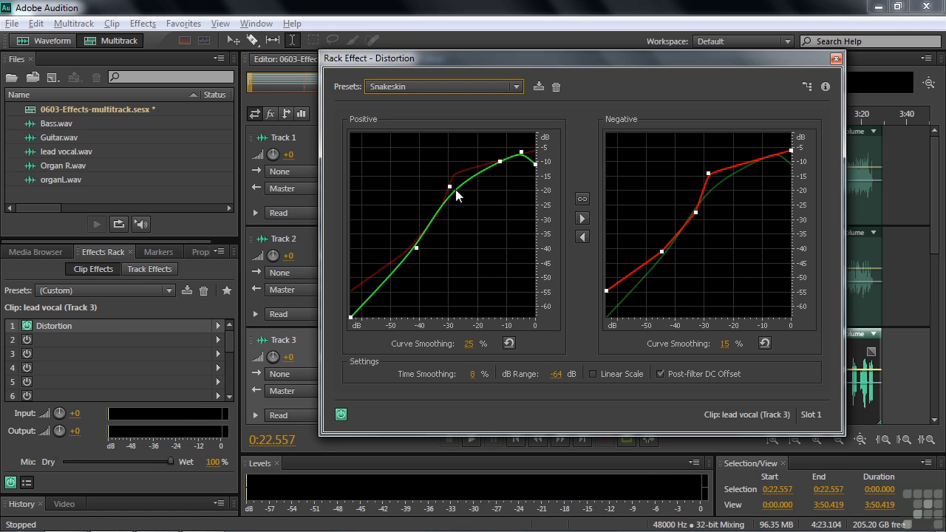
Step: Raise the positive curve's middle point to about -38 dB in and -14 dB out, preview the result, and close the Distortion settings
drag(449, 190, 426, 181)
key(space)
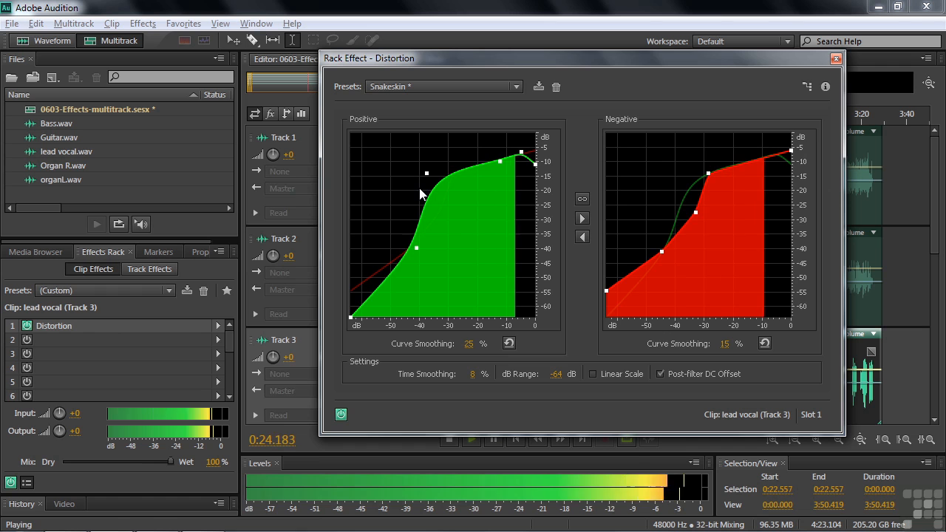
key(space)
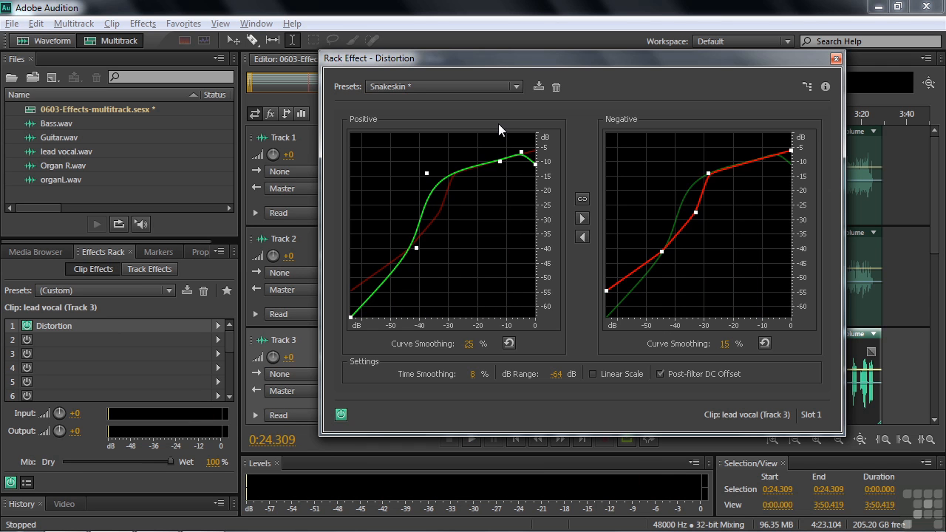
click(834, 61)
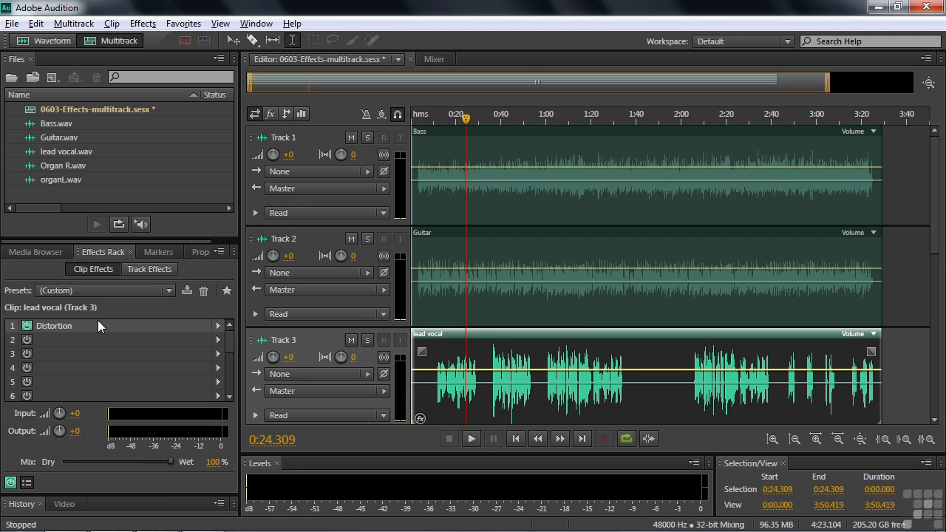
Step: Show Track 3's track effects and play short passages to examine the rack's input and output level meters
click(142, 269)
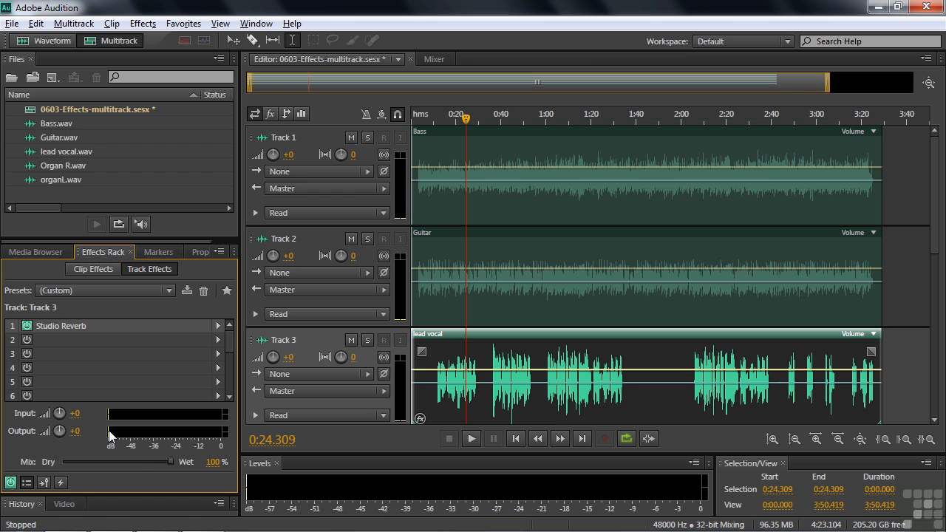
key(space)
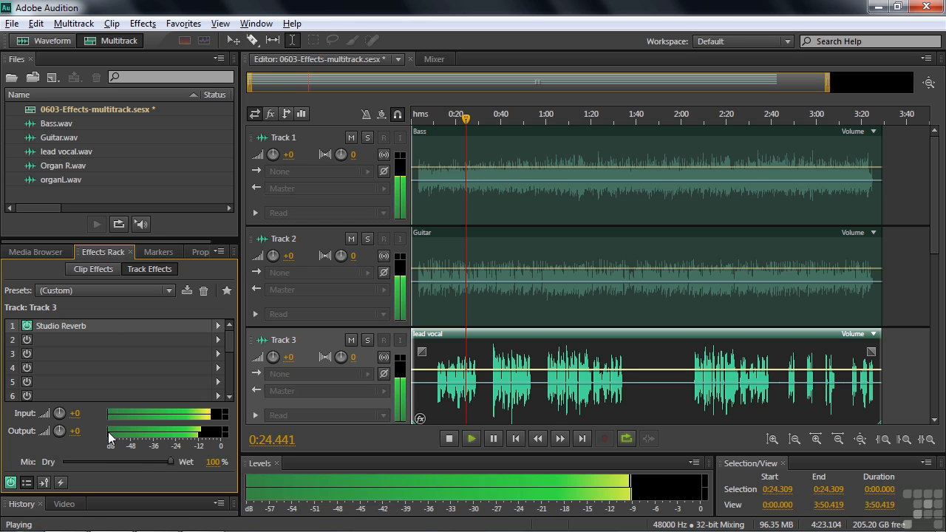
key(space)
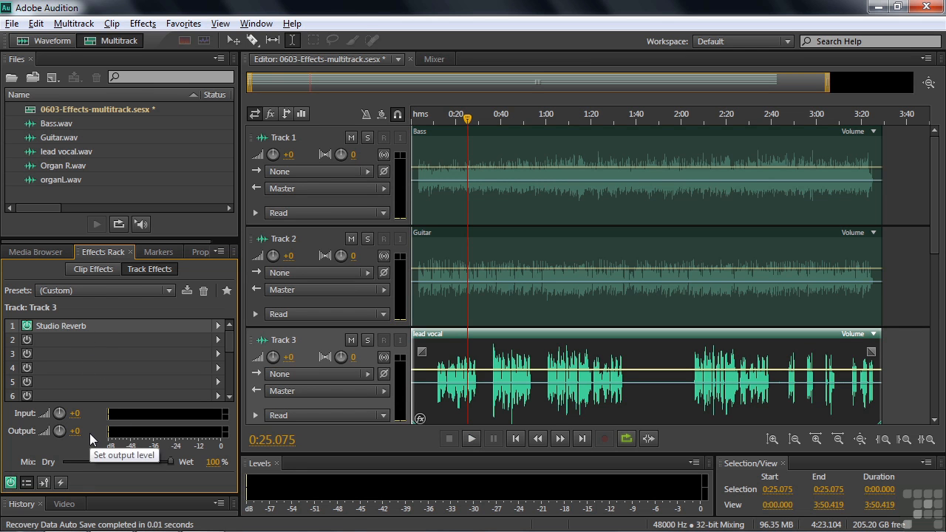
key(space)
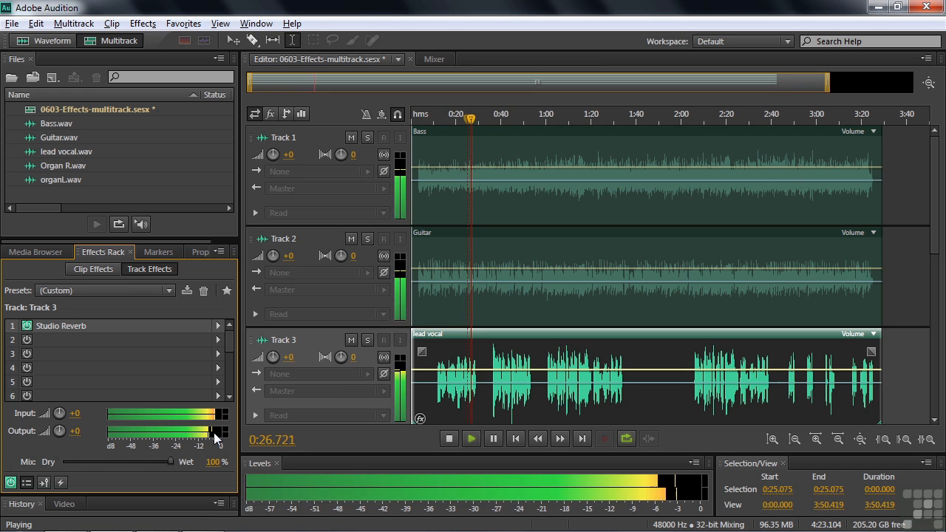
key(space)
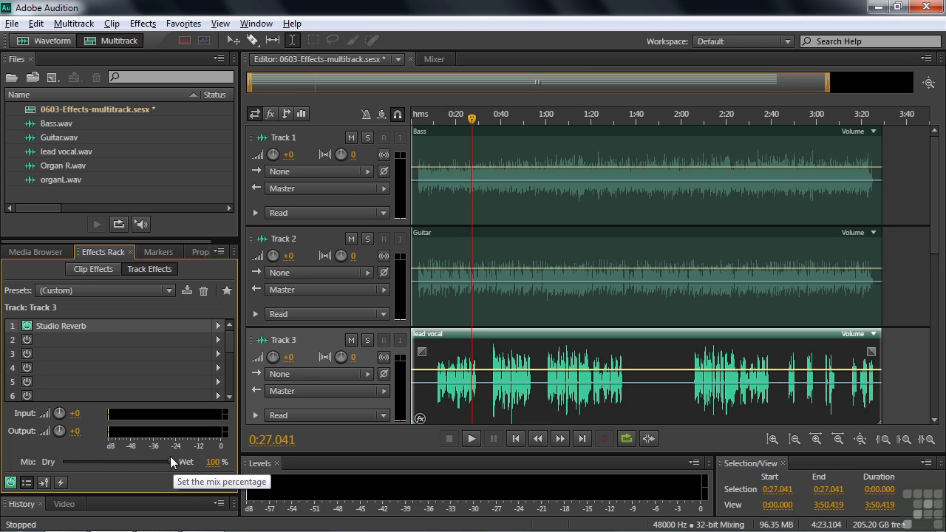
Step: Reopen Studio Reverb on Track 3, set its Wet output level to 79.4%, and close its settings
double_click(50, 325)
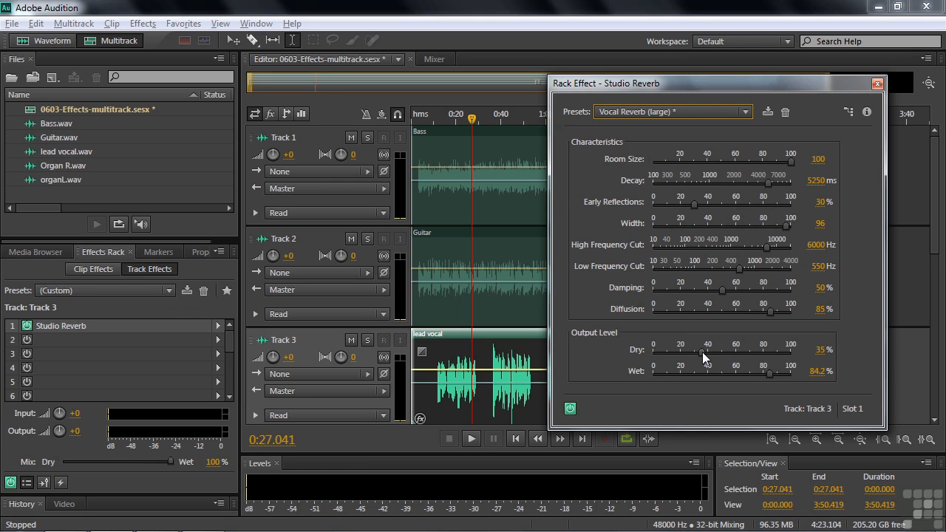
drag(770, 372, 764, 372)
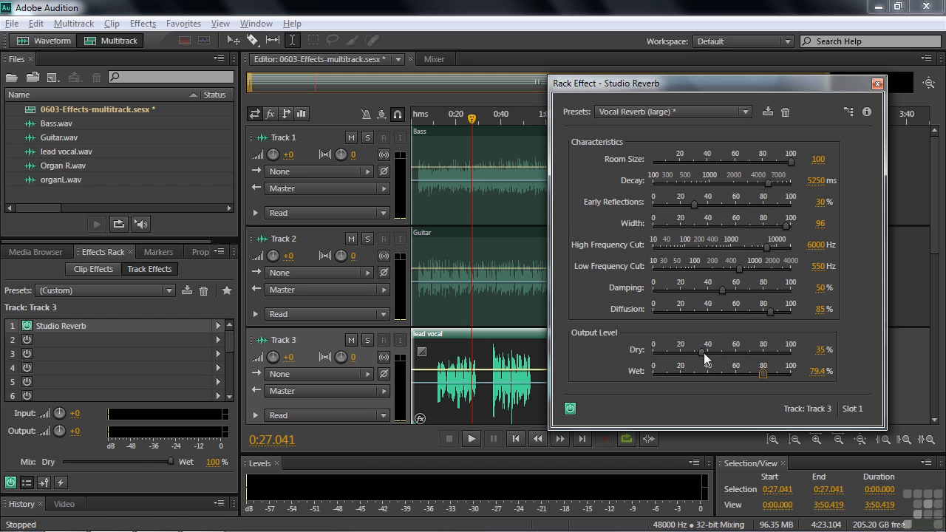
click(877, 84)
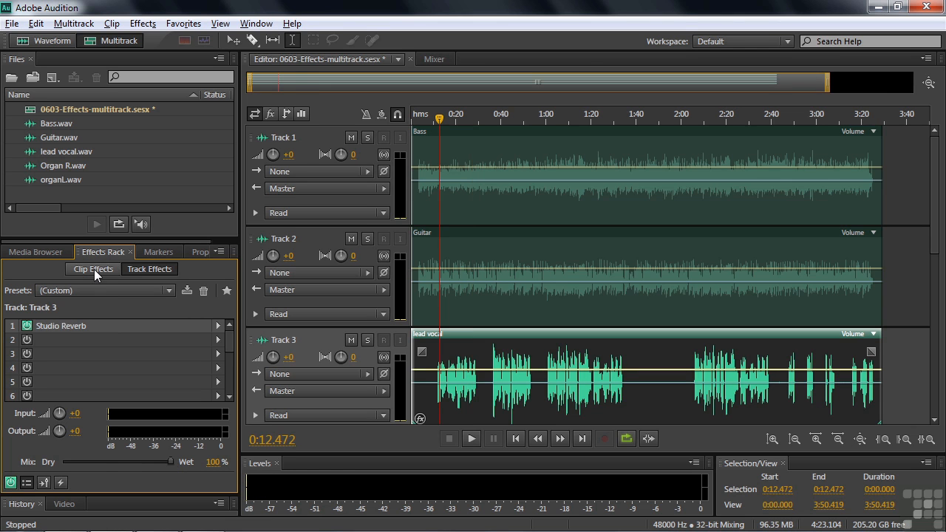
Step: Check the lead vocal's clip effects, return to the track effects, and preview while setting the rack's Mix to 48%
click(94, 269)
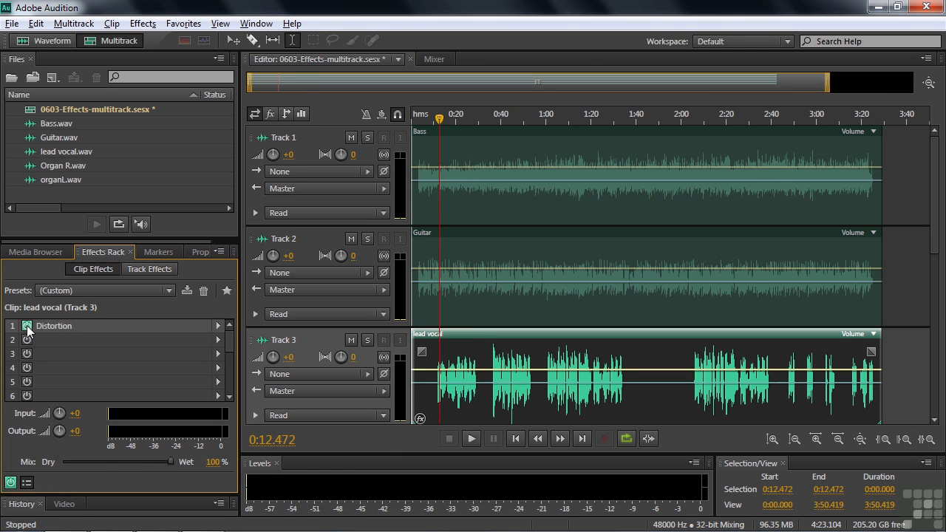
click(137, 269)
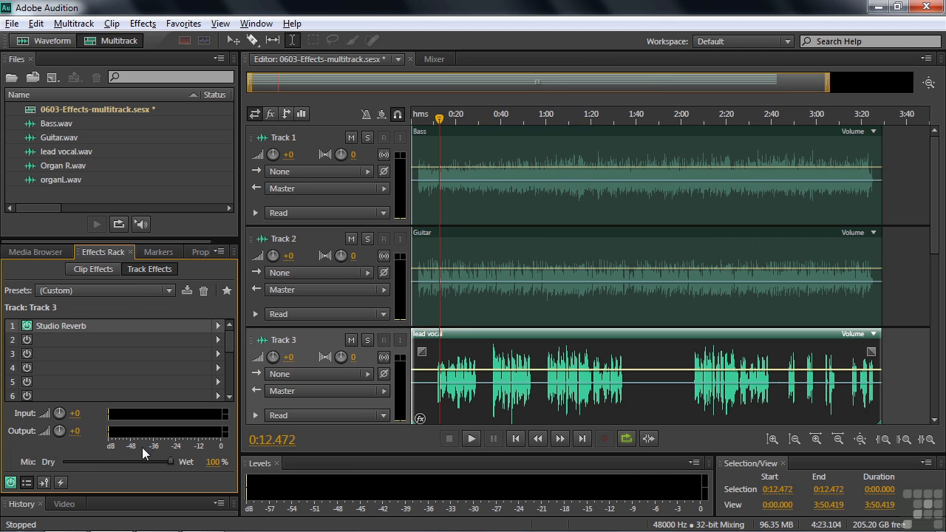
key(space)
drag(169, 459, 115, 461)
key(space)
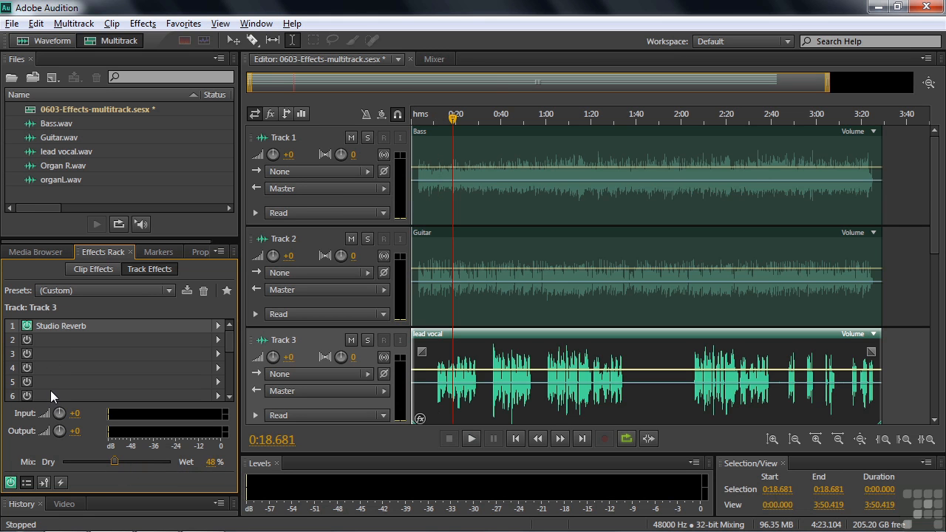